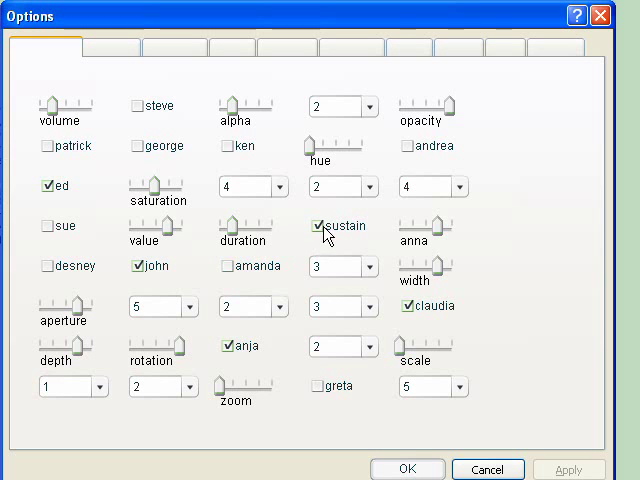
- Uncheck sustain, check amanda and george, and raise the saturation and duration sliders
{"action": "left_click", "coordinate": [317, 226]}
{"action": "left_click", "coordinate": [228, 267]}
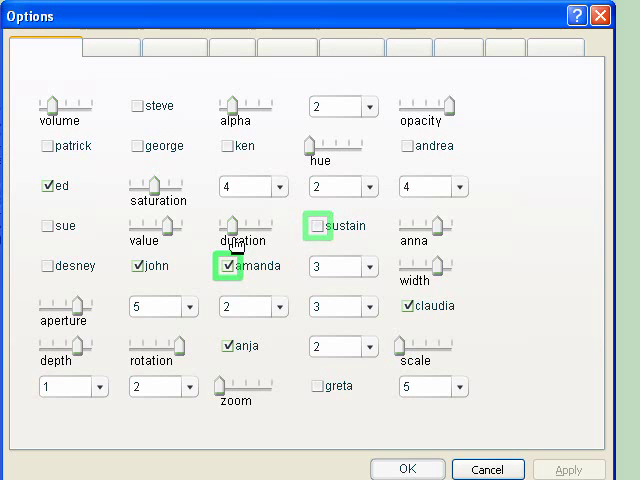
{"action": "left_click", "coordinate": [138, 146]}
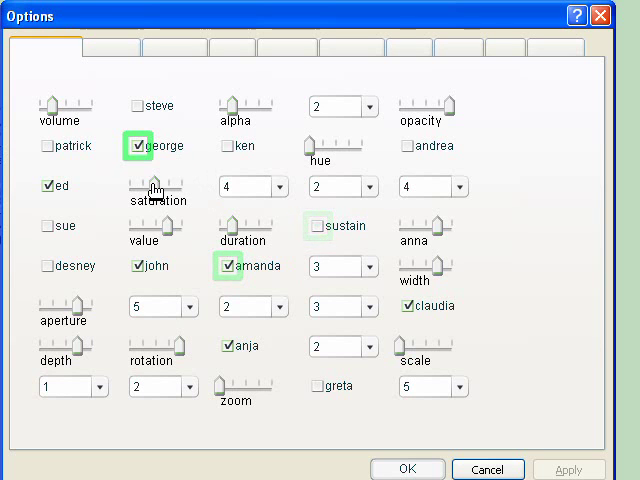
{"action": "left_click_drag", "start_coordinate": [153, 186], "coordinate": [178, 186]}
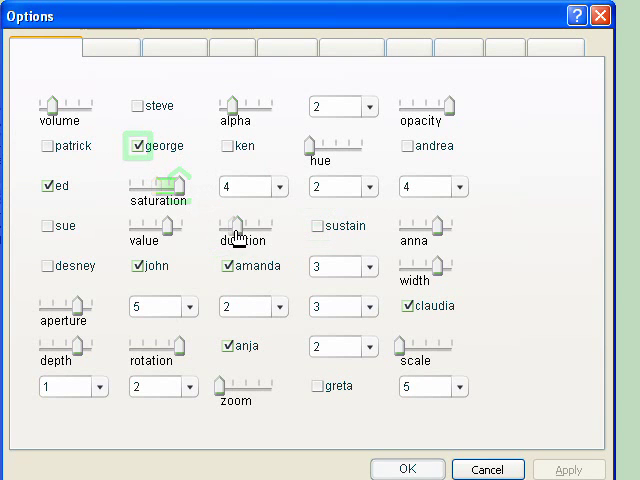
{"action": "left_click_drag", "start_coordinate": [230, 228], "coordinate": [268, 228]}
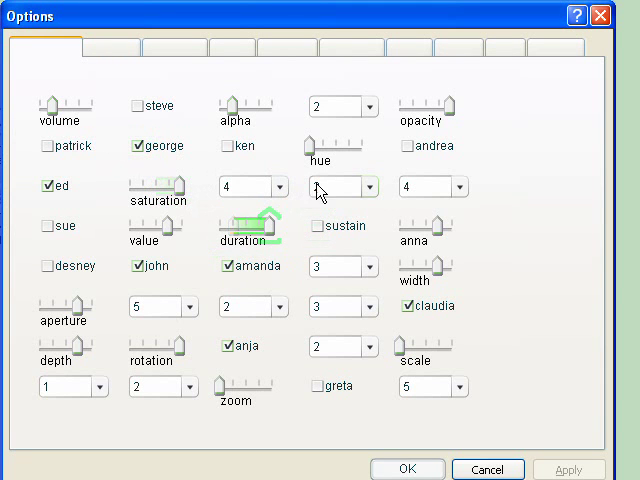
- Check ken and raise the saturation, value, duration, alpha and hue sliders
{"action": "left_click", "coordinate": [229, 146]}
{"action": "left_click", "coordinate": [279, 187]}
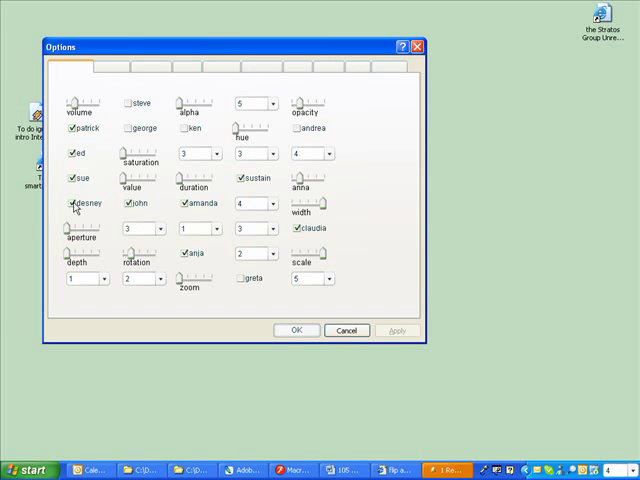
{"action": "left_click_drag", "start_coordinate": [124, 153], "coordinate": [148, 153]}
{"action": "left_click_drag", "start_coordinate": [126, 180], "coordinate": [209, 180]}
{"action": "left_click", "coordinate": [185, 128]}
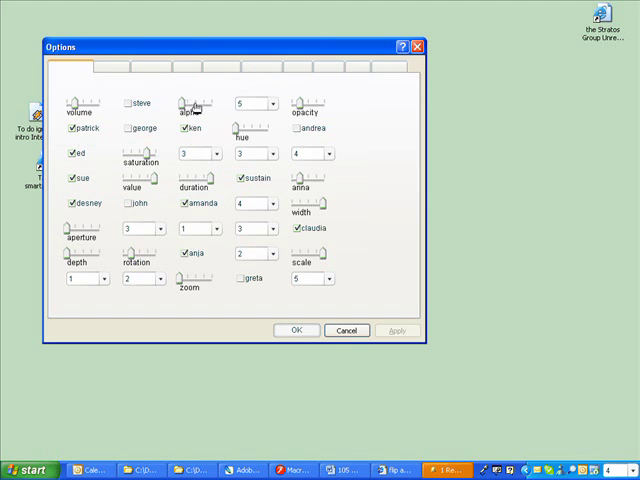
{"action": "left_click_drag", "start_coordinate": [181, 103], "coordinate": [209, 103]}
{"action": "left_click_drag", "start_coordinate": [237, 128], "coordinate": [265, 128]}
- Toggle the john, ed, sue and desney checkboxes and set the saturation-row dropdown to 2
{"action": "left_click", "coordinate": [216, 153]}
{"action": "left_click", "coordinate": [190, 196]}
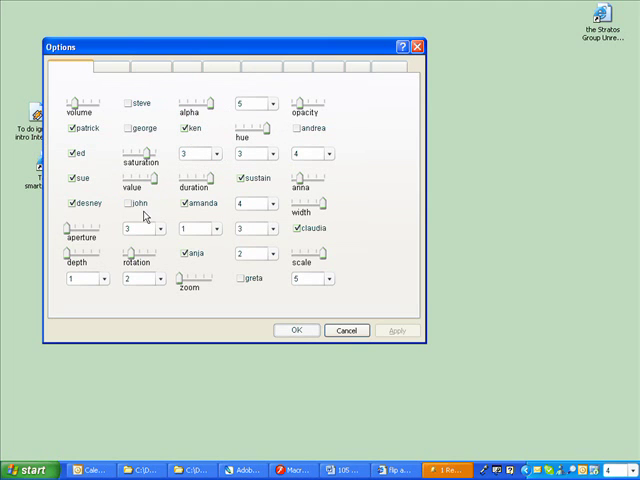
{"action": "left_click", "coordinate": [129, 203]}
{"action": "left_click", "coordinate": [72, 203]}
{"action": "left_click", "coordinate": [72, 178]}
{"action": "left_click", "coordinate": [72, 153]}
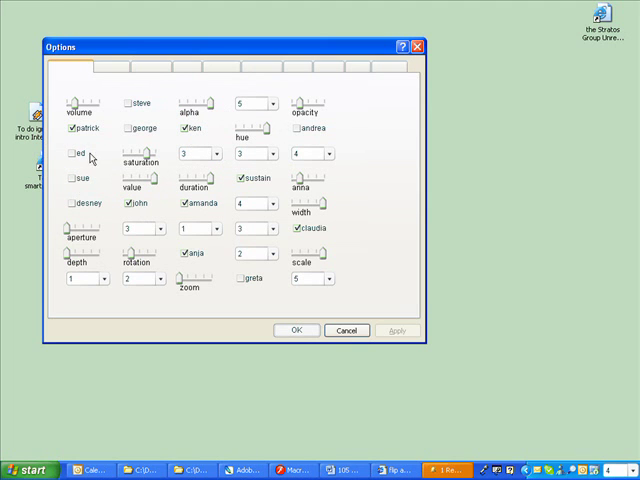
{"action": "left_click", "coordinate": [159, 228]}
- Drop alpha to minimum and value to about half, then check george, steve and ed
{"action": "left_click", "coordinate": [135, 256]}
{"action": "mouse_move", "coordinate": [153, 178]}
{"action": "left_mouse_down"}
{"action": "mouse_move", "coordinate": [135, 178]}
{"action": "mouse_move", "coordinate": [125, 153]}
{"action": "left_mouse_up"}
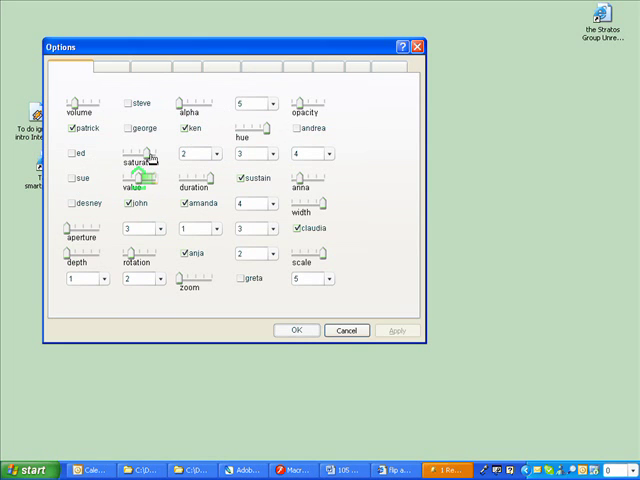
{"action": "left_click", "coordinate": [129, 128]}
{"action": "left_click", "coordinate": [129, 103]}
{"action": "left_click", "coordinate": [72, 153]}
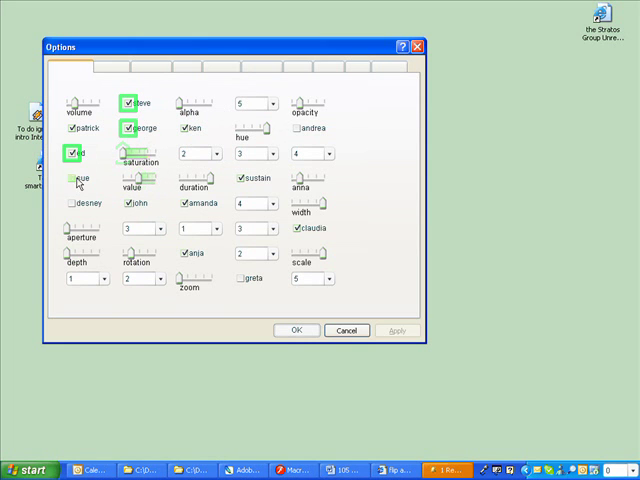
- Check sue and desney and set the dropdown below amanda to 2
{"action": "left_click", "coordinate": [72, 178]}
{"action": "left_click", "coordinate": [72, 203]}
{"action": "left_click", "coordinate": [215, 229]}
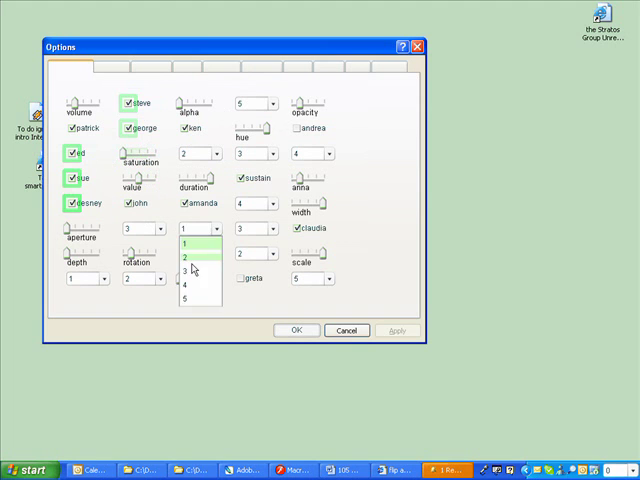
{"action": "left_click", "coordinate": [190, 245]}
- Uncheck sue and desney and return the dropdown below amanda to 1
{"action": "left_click", "coordinate": [72, 203]}
{"action": "left_click", "coordinate": [72, 178]}
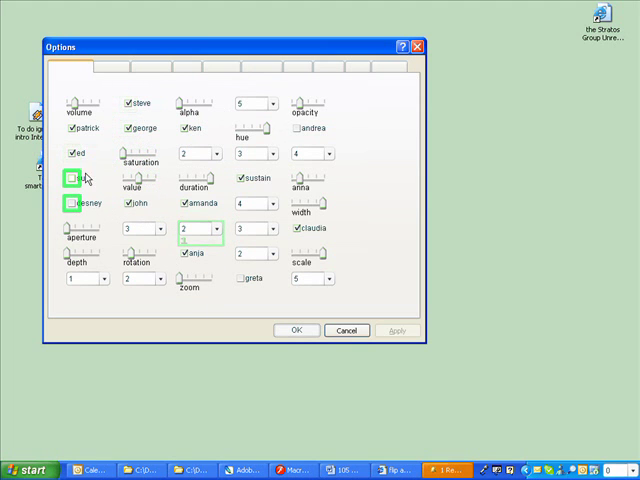
{"action": "left_click", "coordinate": [197, 231]}
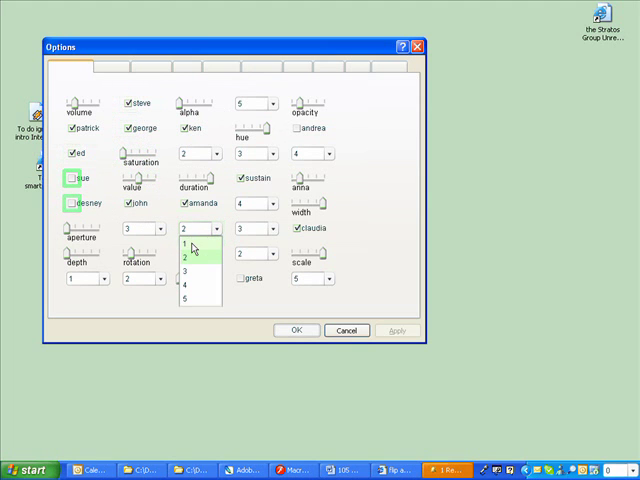
{"action": "left_click", "coordinate": [190, 242]}
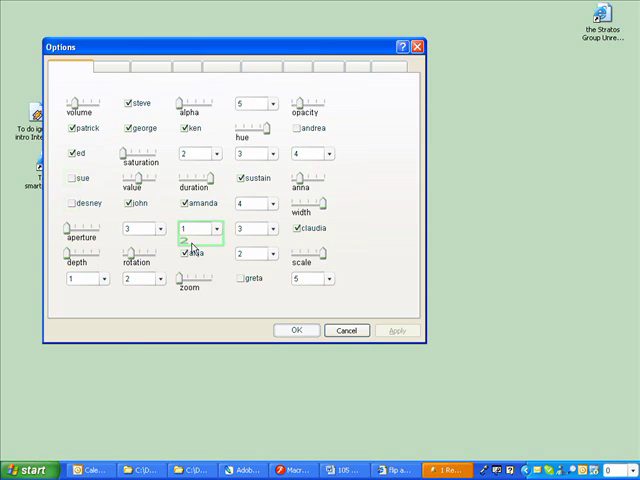